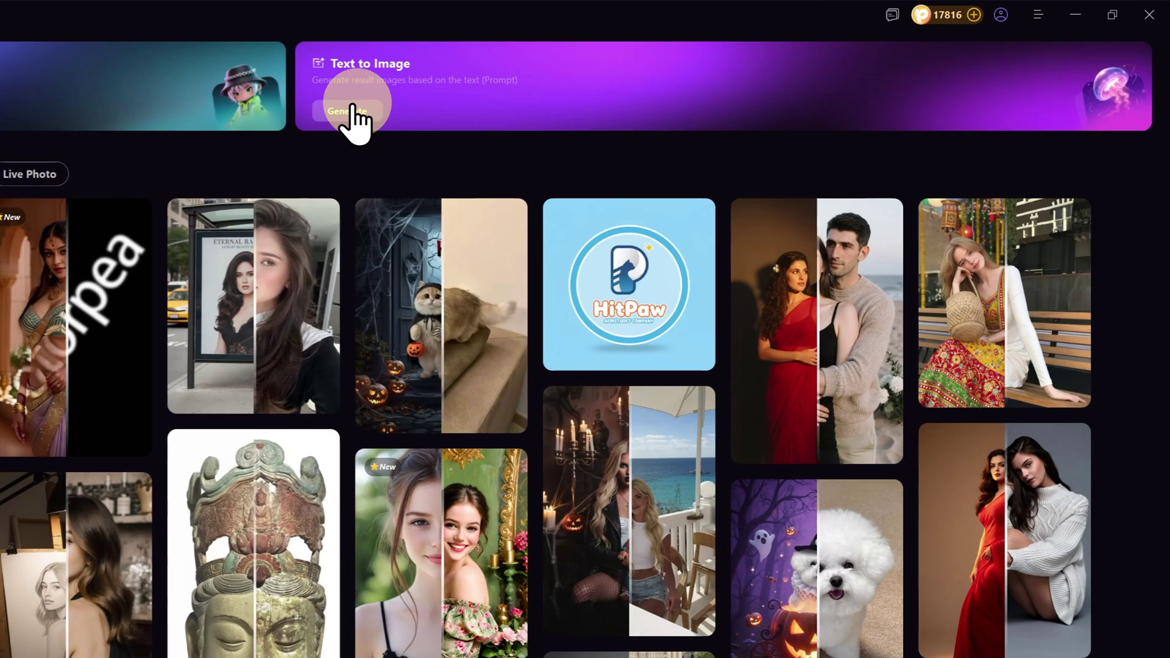
Paste the pink-haired cat-eared hero girl prompt into Text to Image.
click(366, 114)
click(1017, 108)
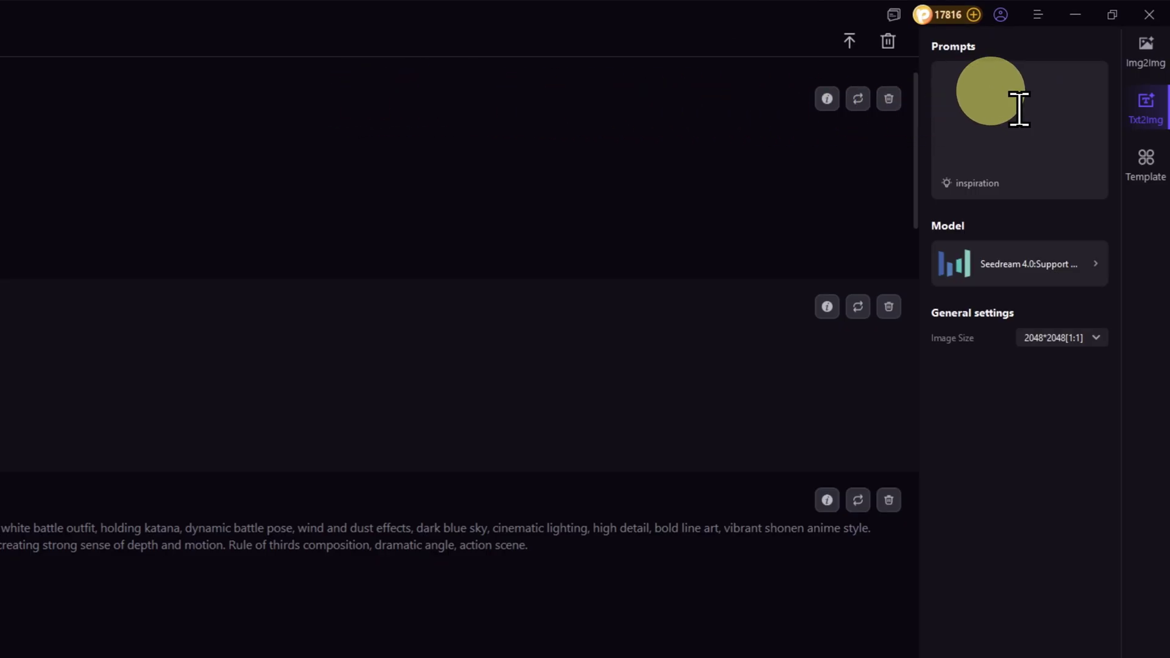
key(ctrl+v)
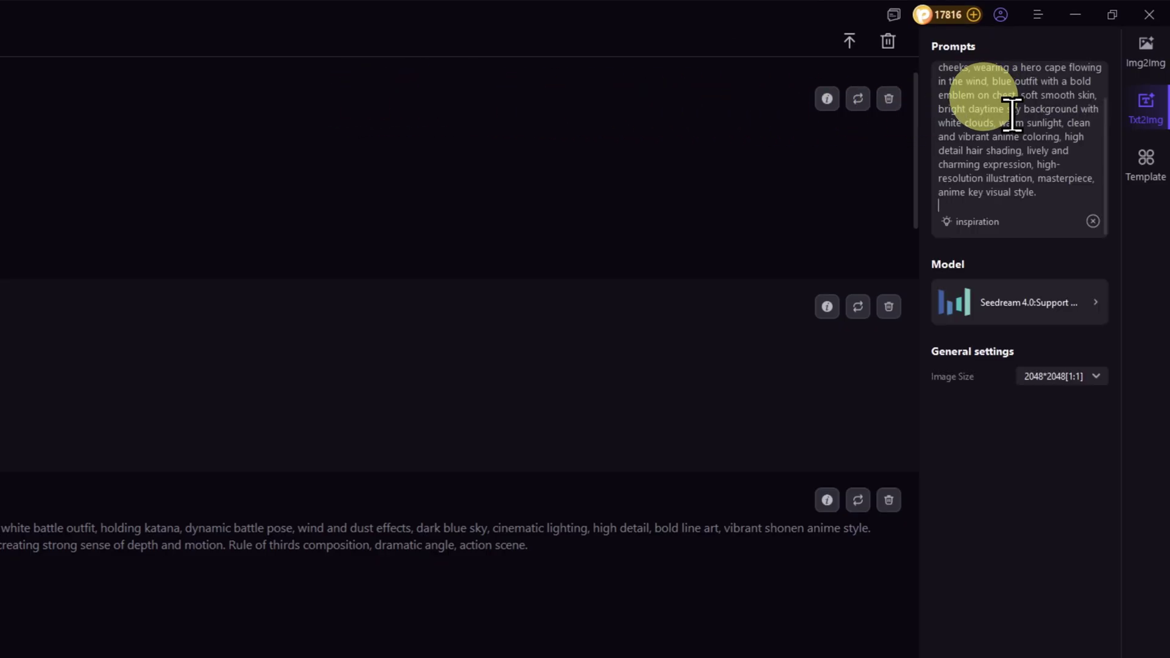
Browse the model families, set Image Size to 2560×1440 (16:9), and generate.
click(1065, 302)
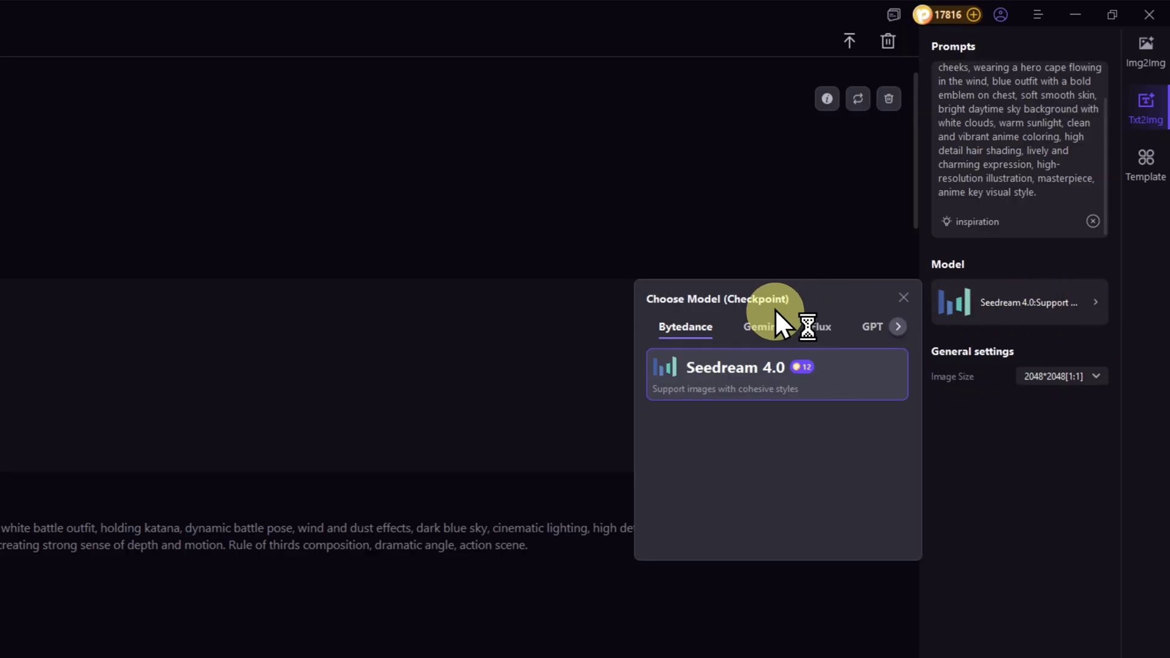
click(759, 327)
click(819, 326)
click(873, 327)
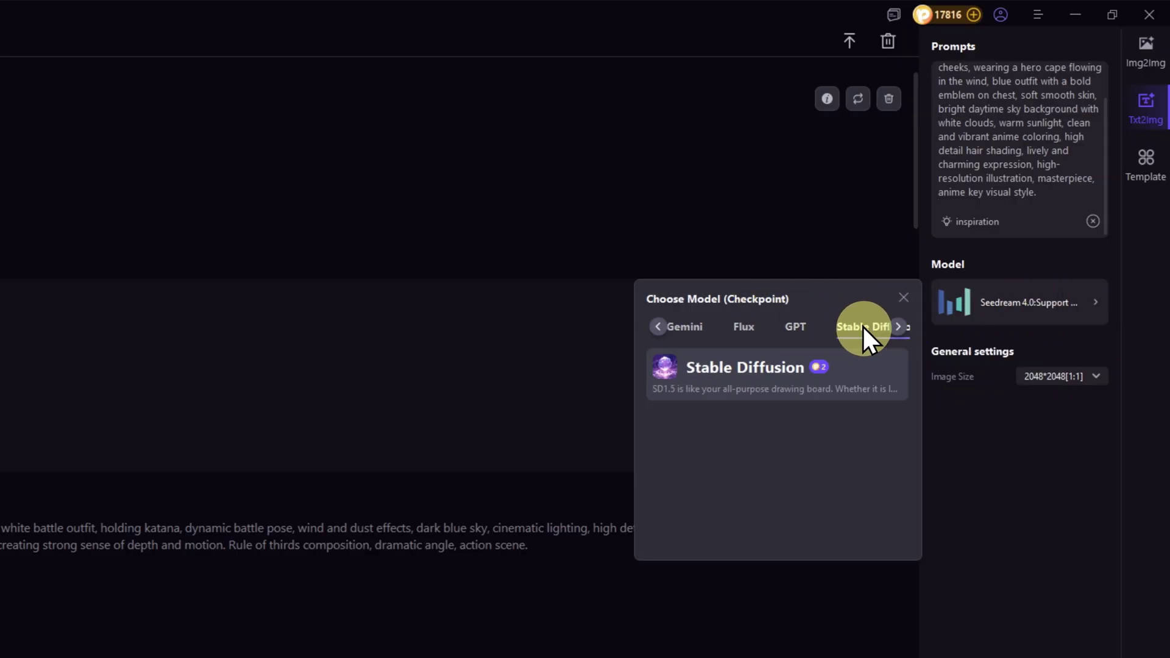
click(1095, 376)
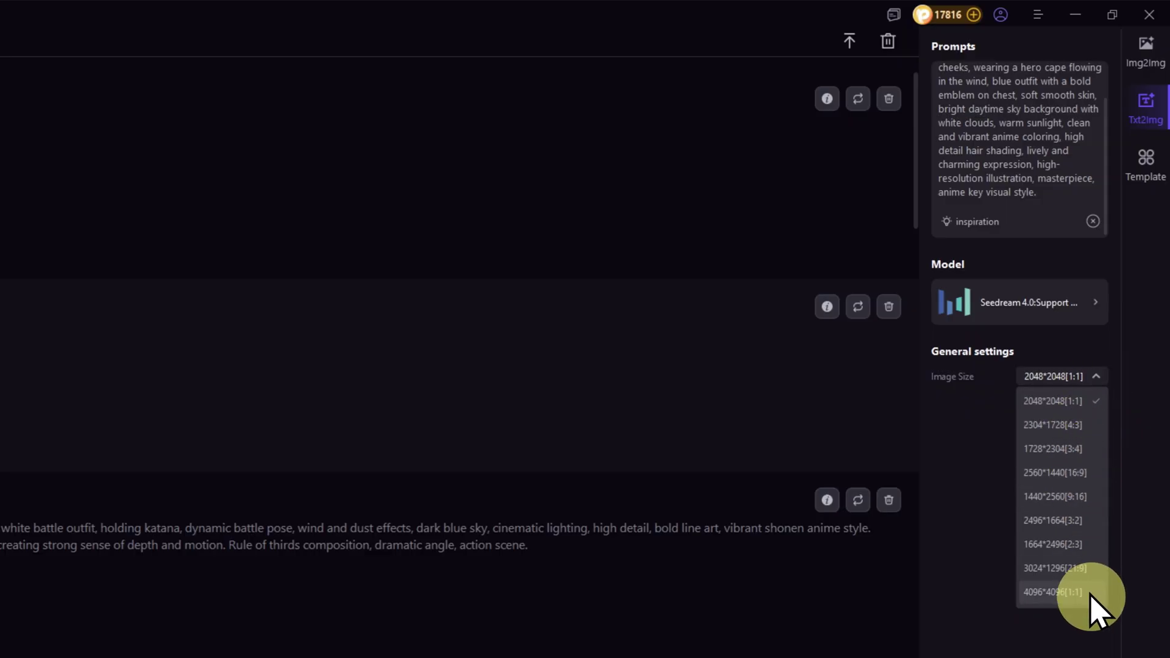
click(1055, 472)
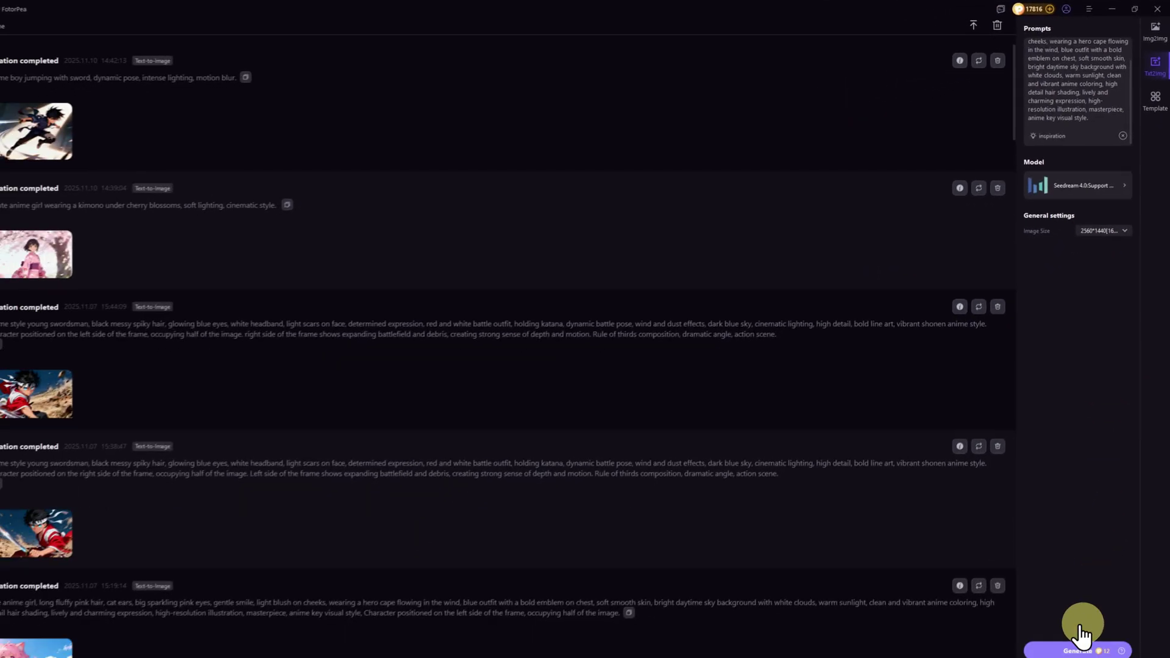
click(1082, 632)
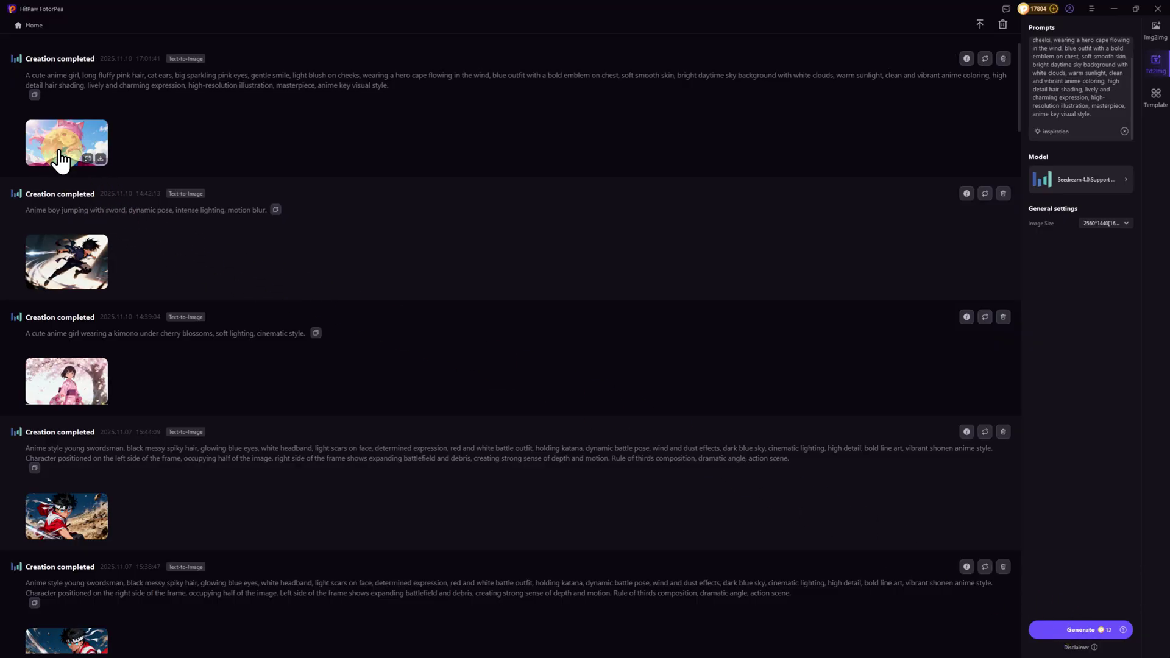
Open the hero girl thumbnail from the creation history in the full-size viewer.
click(61, 155)
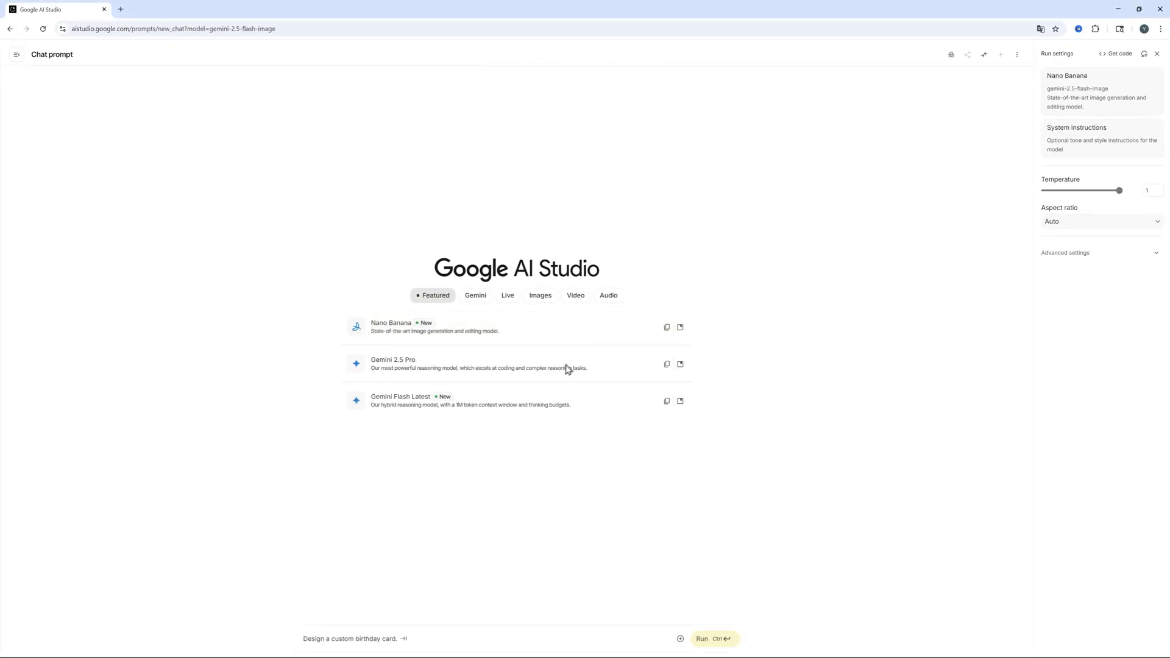
Run the hero girl prompt in Nano Banana and enlarge the resulting image.
click(383, 638)
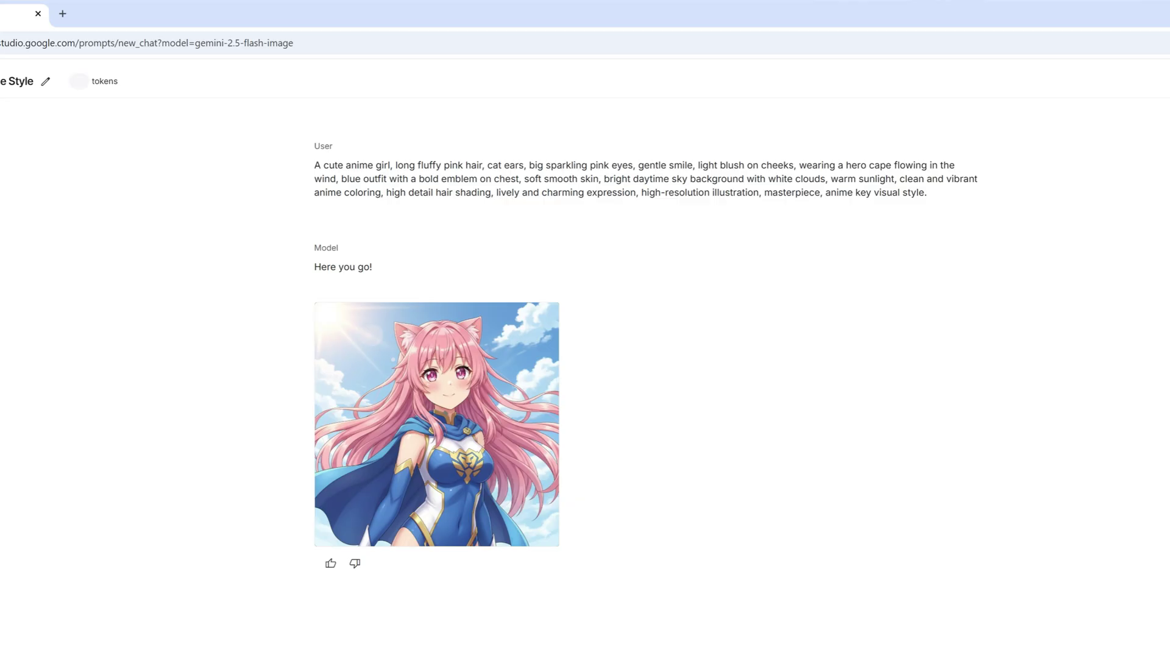
click(485, 480)
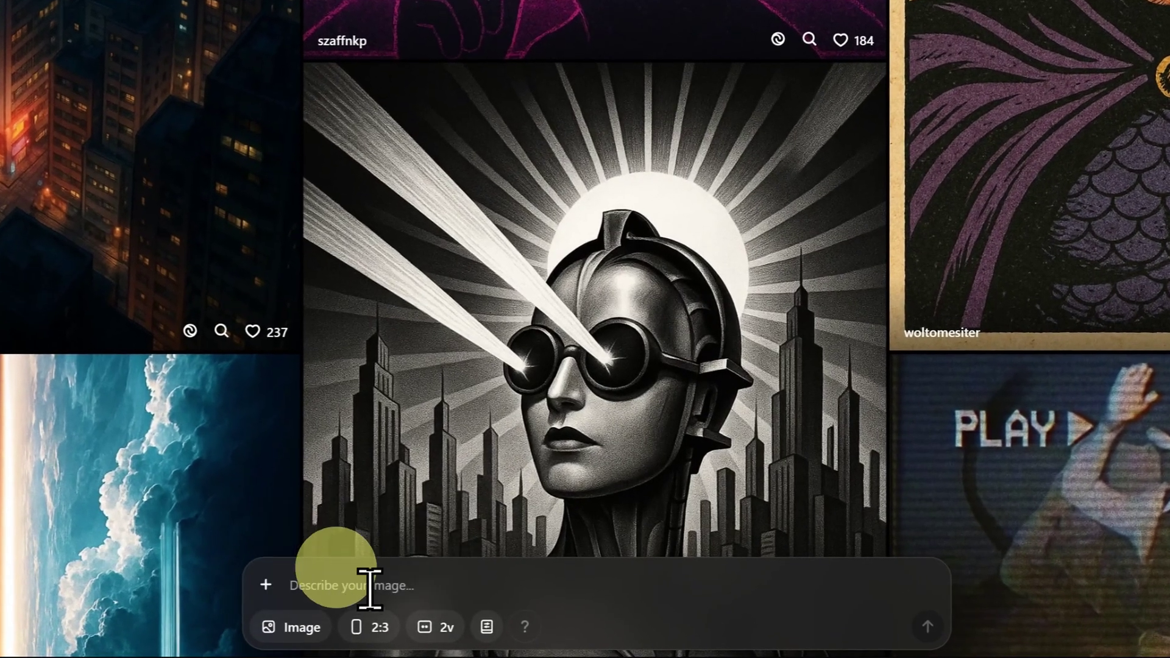
Enter the hero girl prompt in Sora with 3:2 ratio, 2 images, and Cartoonify preset.
click(370, 585)
text(A cute anime girl, long fluffy pink hair, cat ears, big sparkling pink eyes, gentle smile, light blush on cheeks, wearing a hero cape flowing in the wind, blue outfit with a bold emblem on chest, soft smooth skin, bright daytime sky background with white clouds, warm sunlight, clean and vibrant anime coloring, high detail hair shading, lively and charming expression, high-resolution illustration, masterpiece, anime key visual style.)
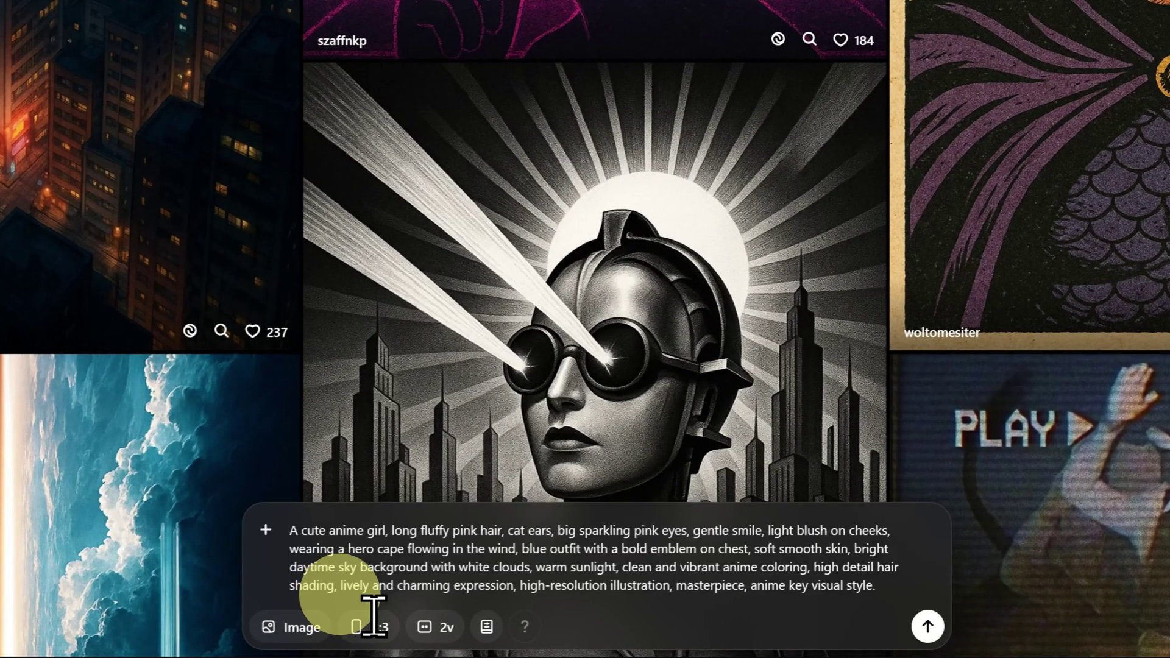
click(374, 627)
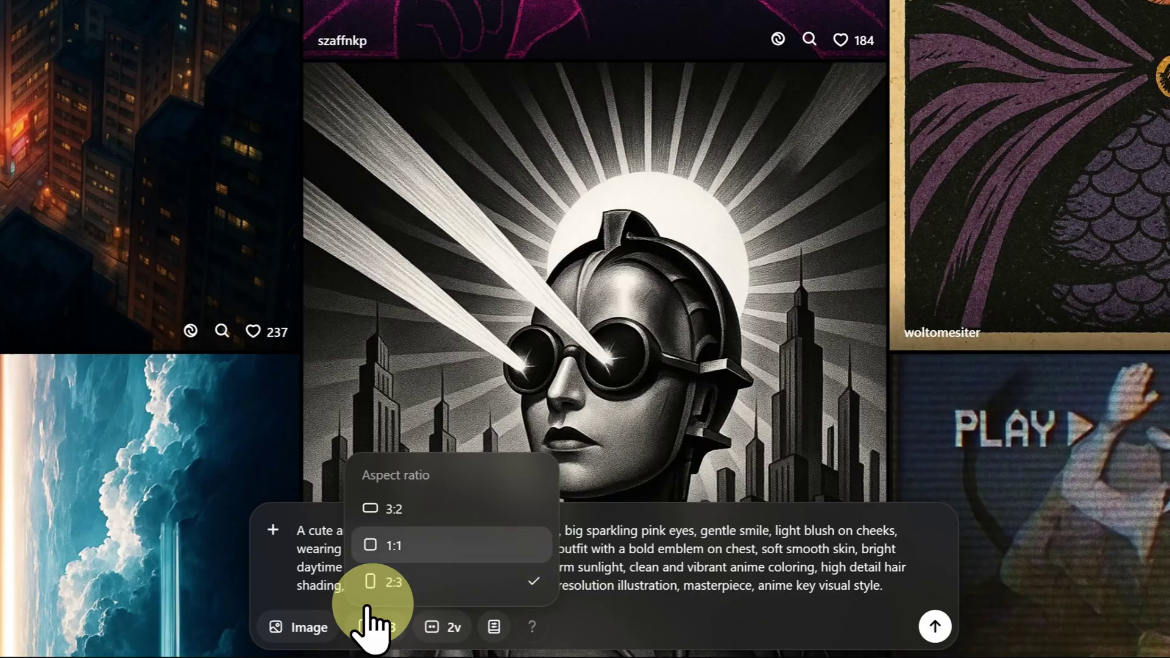
click(393, 509)
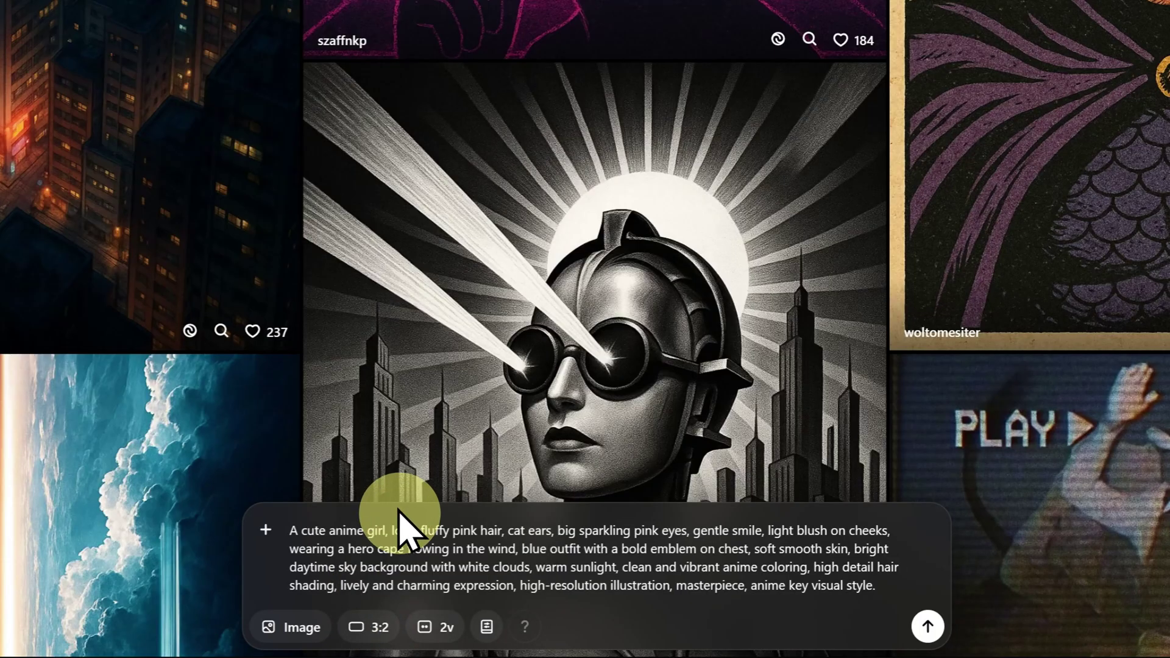
click(439, 627)
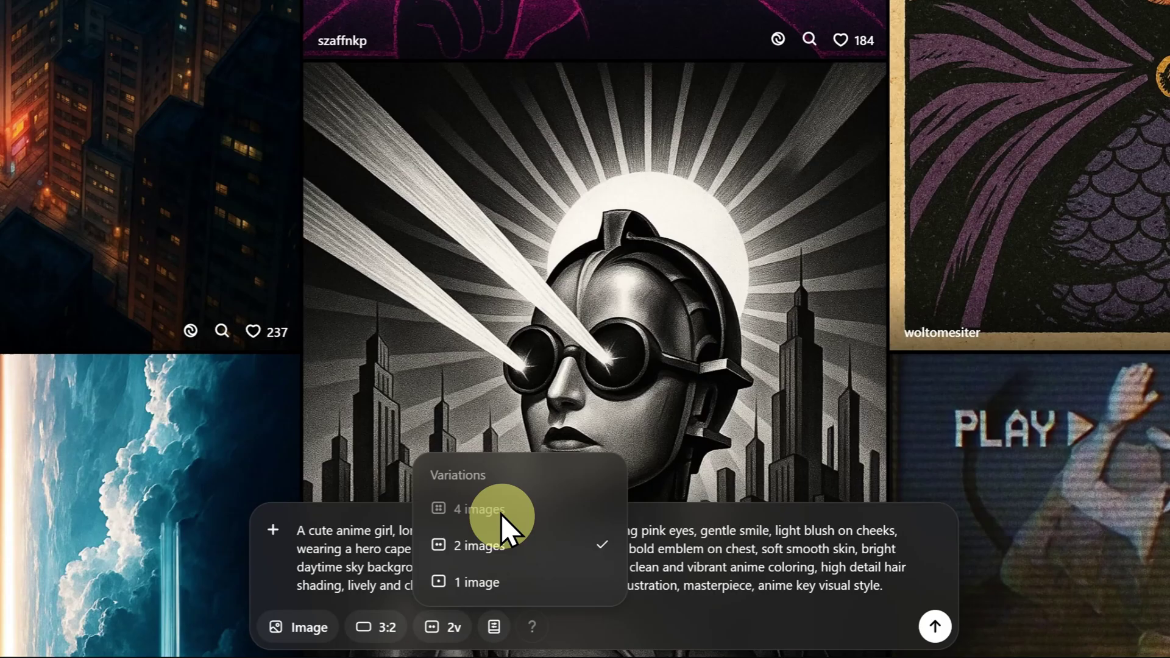
click(493, 546)
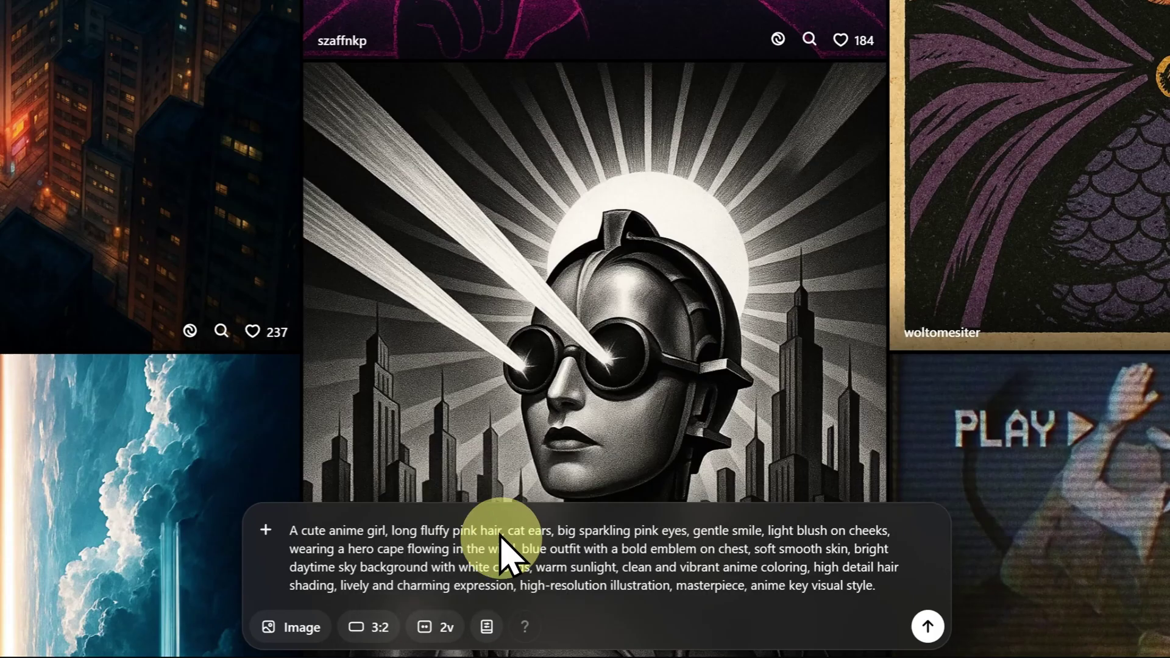
click(488, 628)
scroll(604, 512, down, 2)
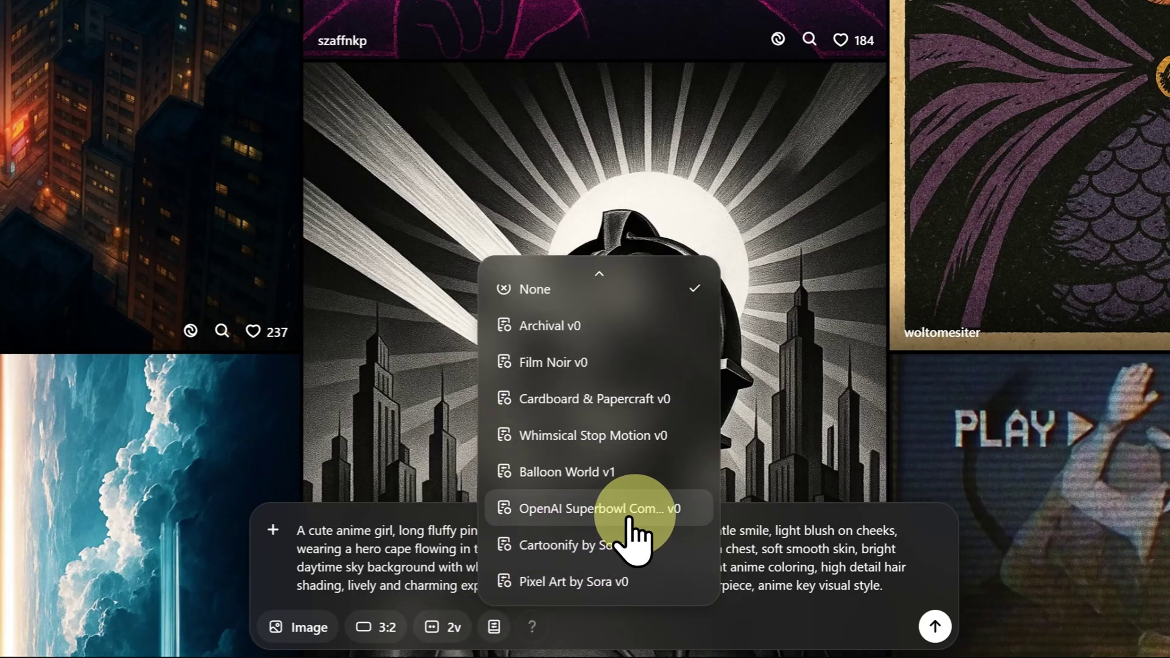
click(659, 546)
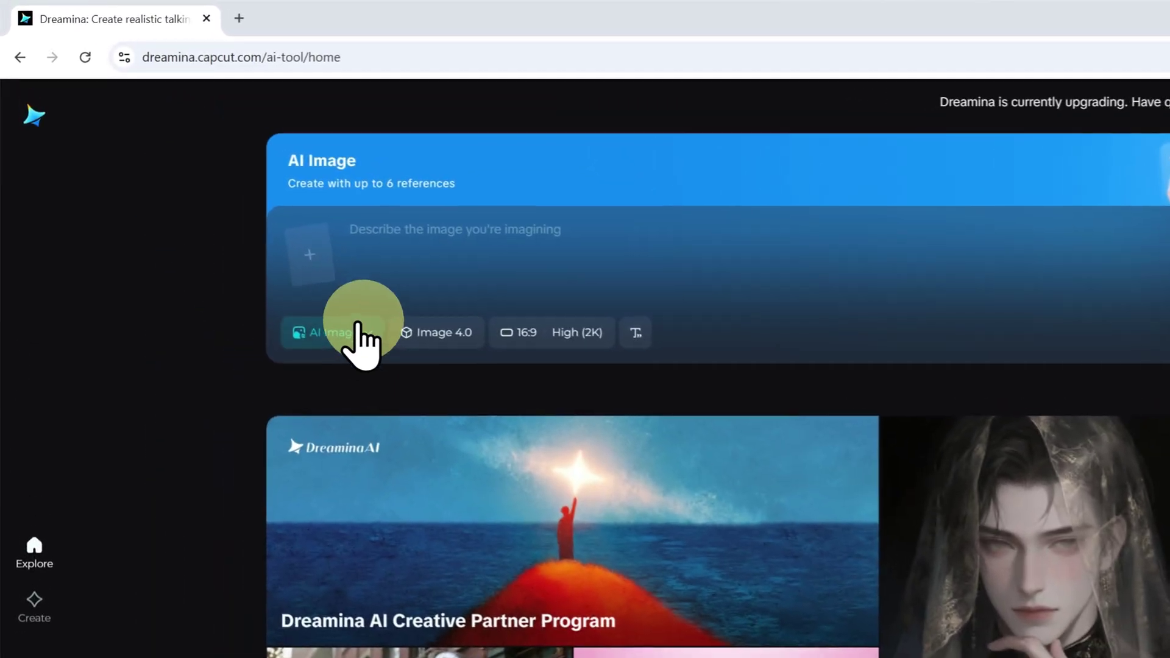
Keep AI Image mode and Image 4.0, with 16:9 at High (2K) resolution.
click(362, 334)
click(374, 421)
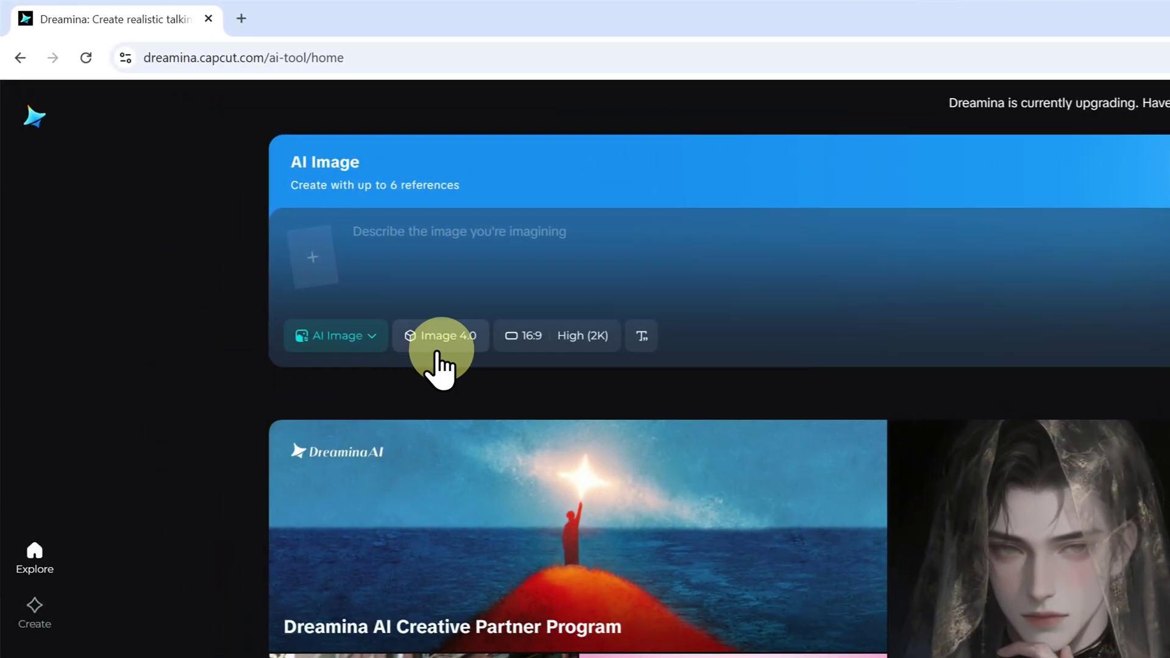
click(443, 338)
click(631, 421)
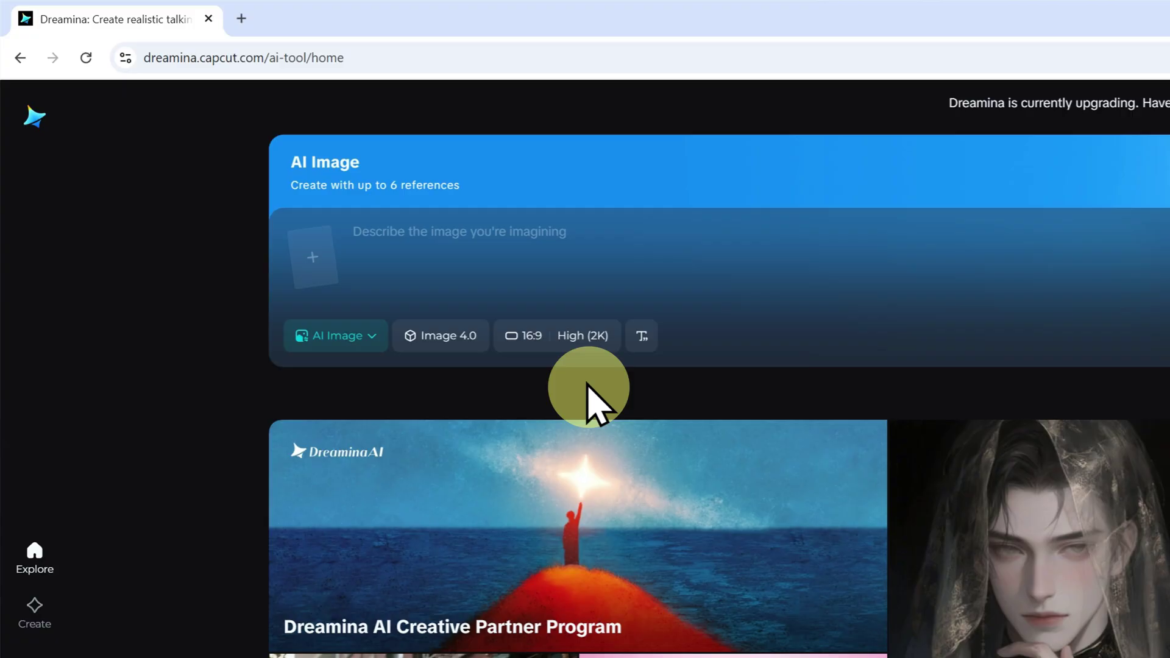
click(553, 336)
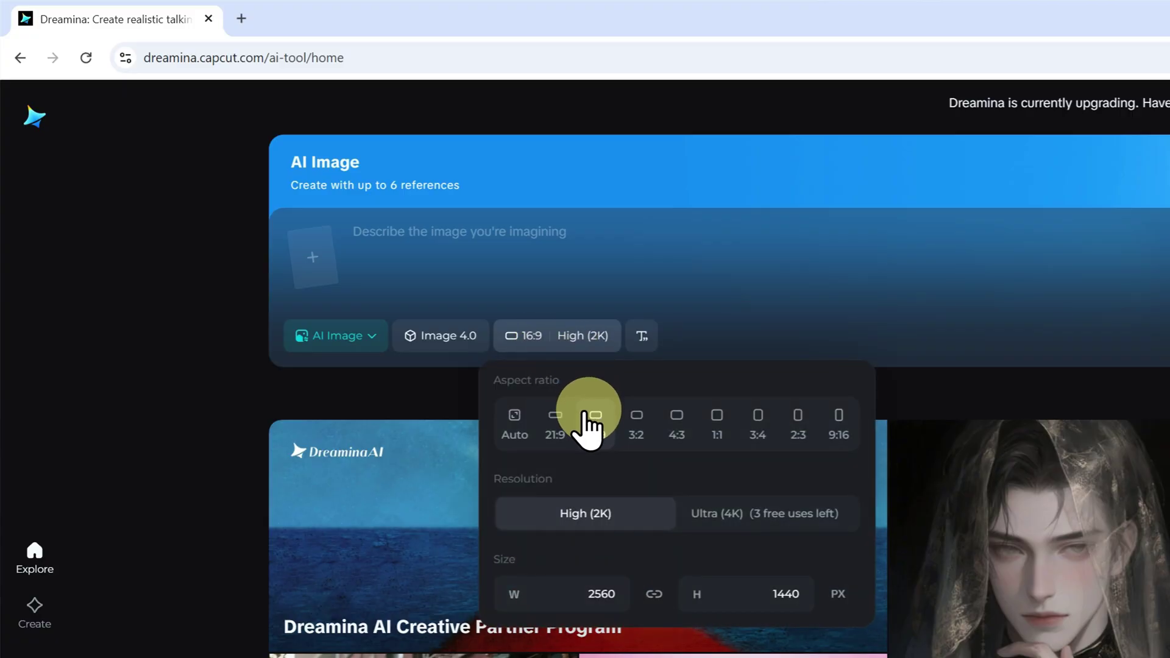
click(772, 513)
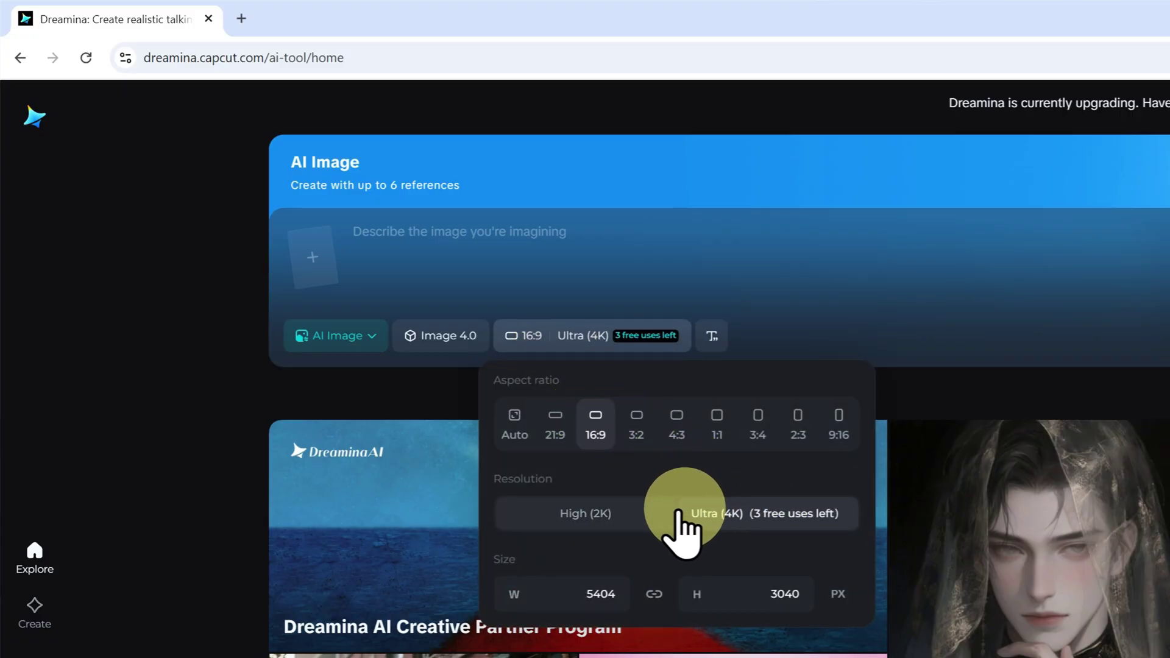
click(585, 513)
Paste the kimono cherry-blossom prompt and generate the four images.
click(493, 260)
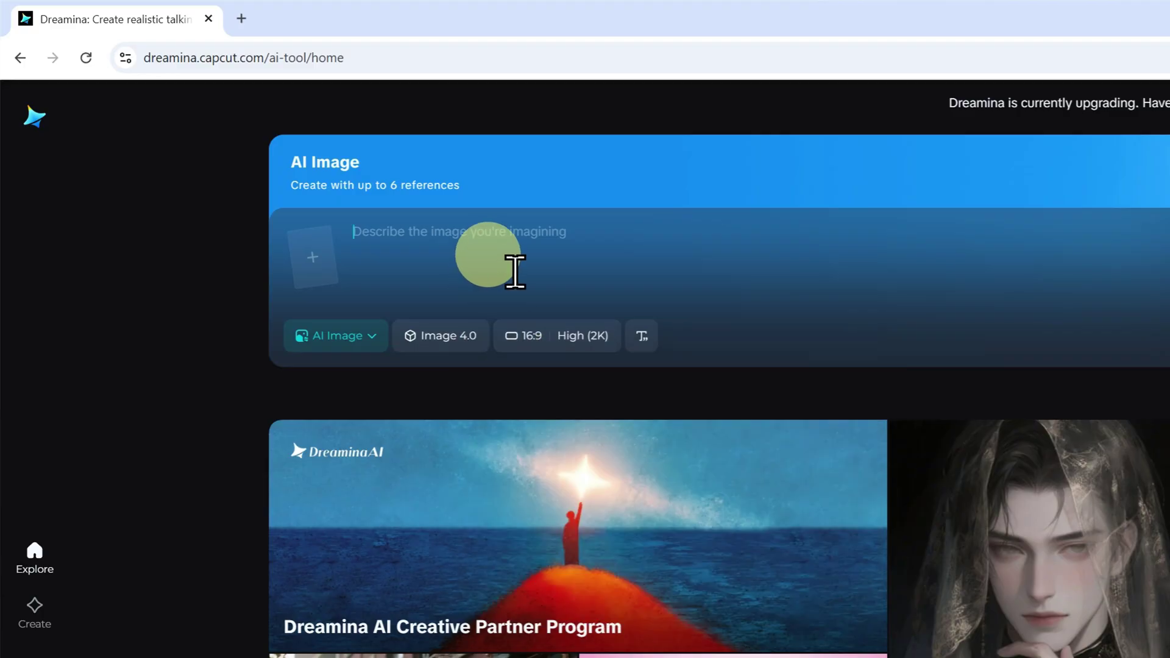
text(A cute anime girl wearing a kimono under cherry blossoms, soft lighting, cinematic style.)
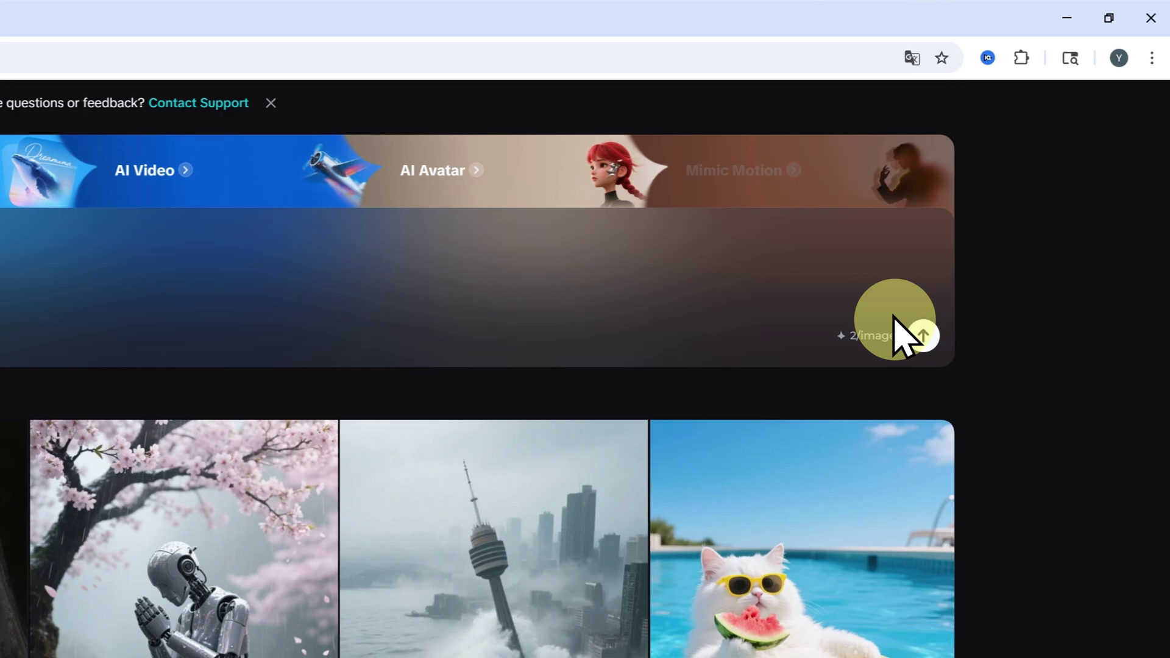
click(921, 340)
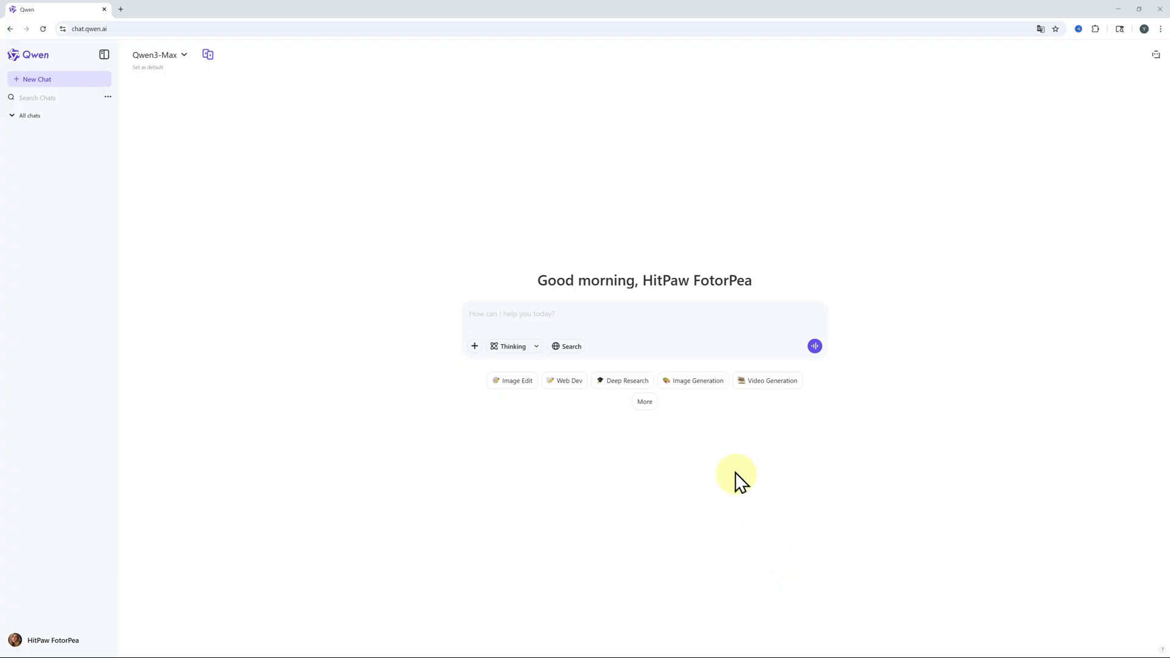
Generate the hero girl prompt in Qwen Image Generation at 16:9 and enlarge the result.
click(697, 381)
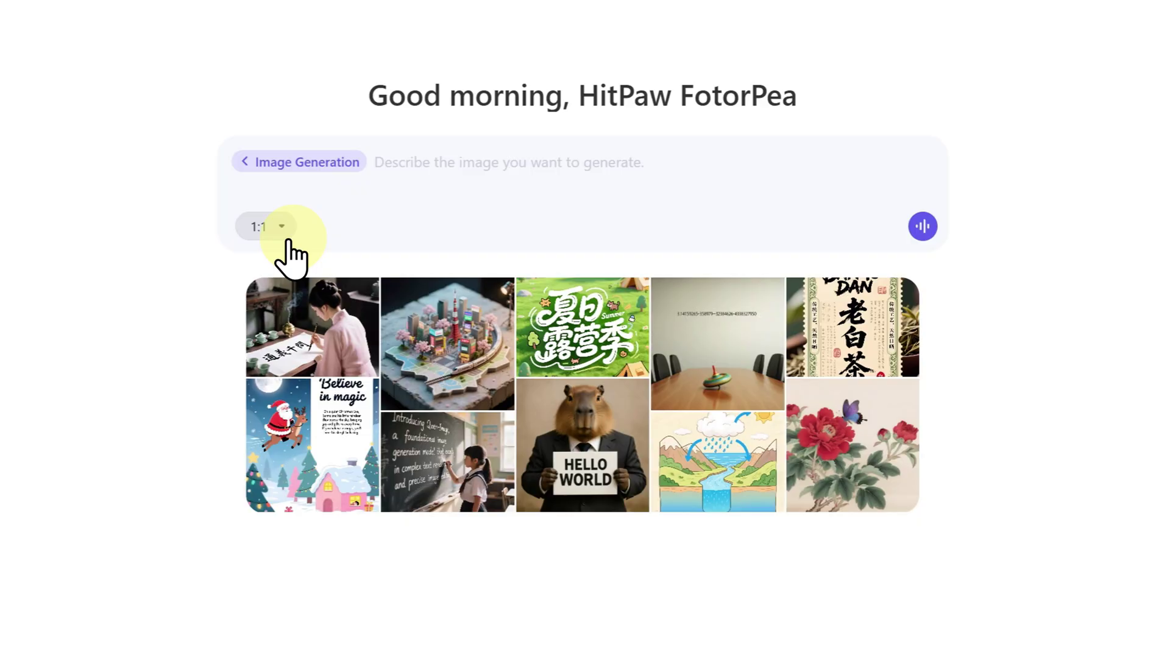
click(265, 228)
click(275, 402)
click(449, 170)
text(A cute anime girl, long fluffy pink hair, cat ears, big sparkling pink eyes, gentle smile, light blush on cheeks, wearing a hero cape flowing in the wind, blue outfit with a bold emblem on chest, soft smooth skin, bright daytime sky background with white clouds, warm sunlight, clean and vibrant anime coloring, high detail hair shading, lively and charming expression, high-resolution illustration, masterpiece, anime key visual style.)
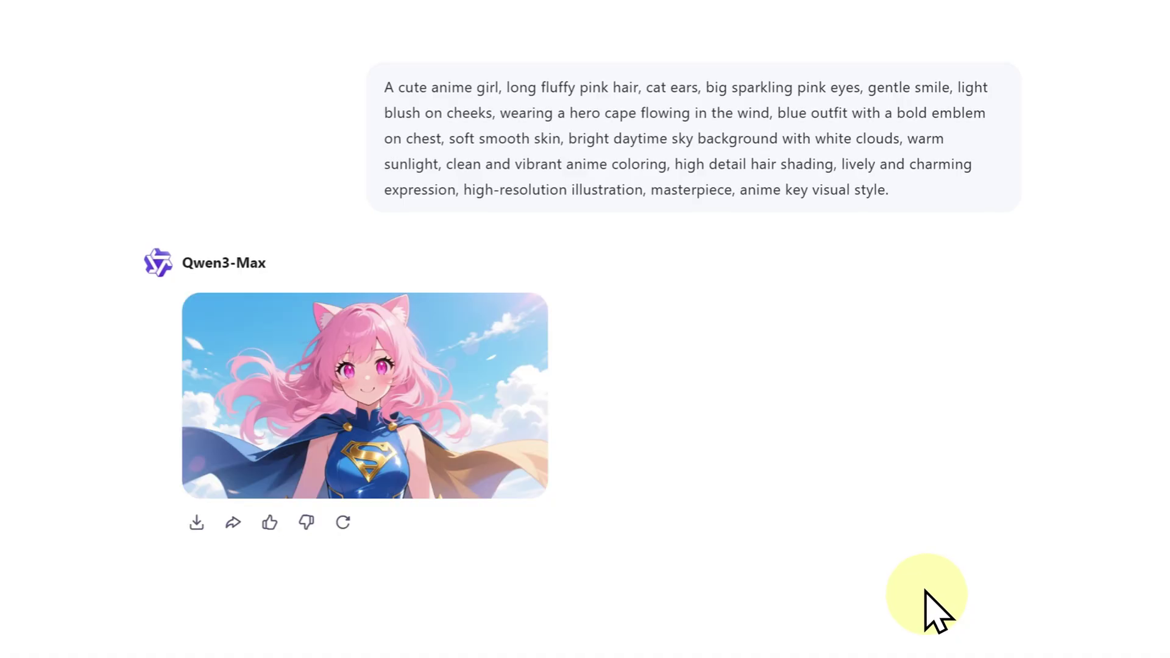
click(503, 471)
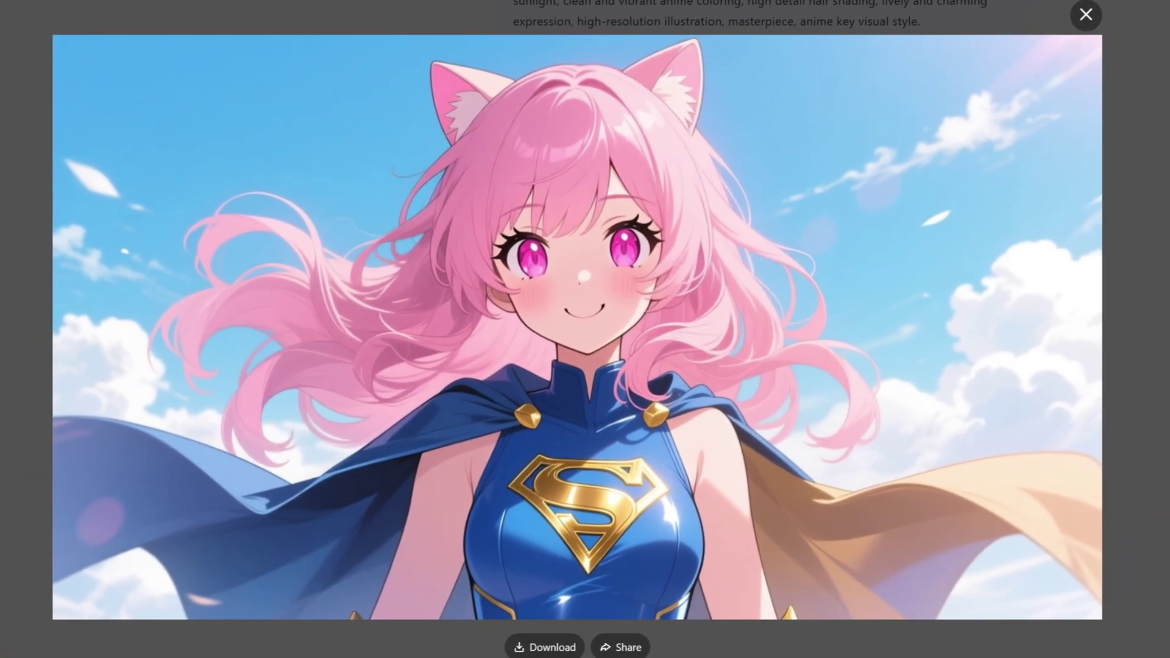